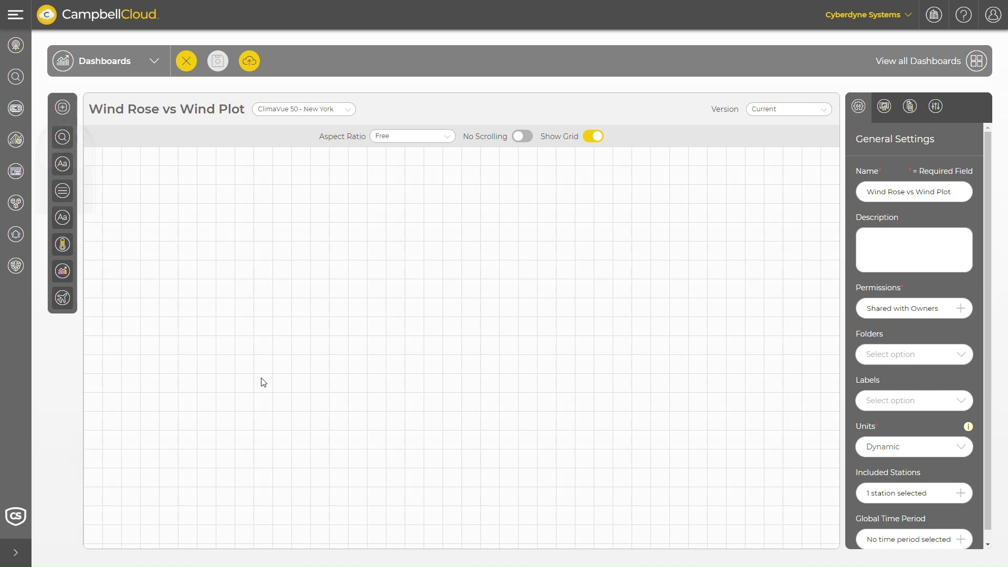
- Place an enlarged Wind Rose on the canvas and a wider, taller Wind Plot below it
click(67, 107)
scroll(121, 420, down, 3)
drag(135, 493, 225, 163)
drag(365, 220, 461, 339)
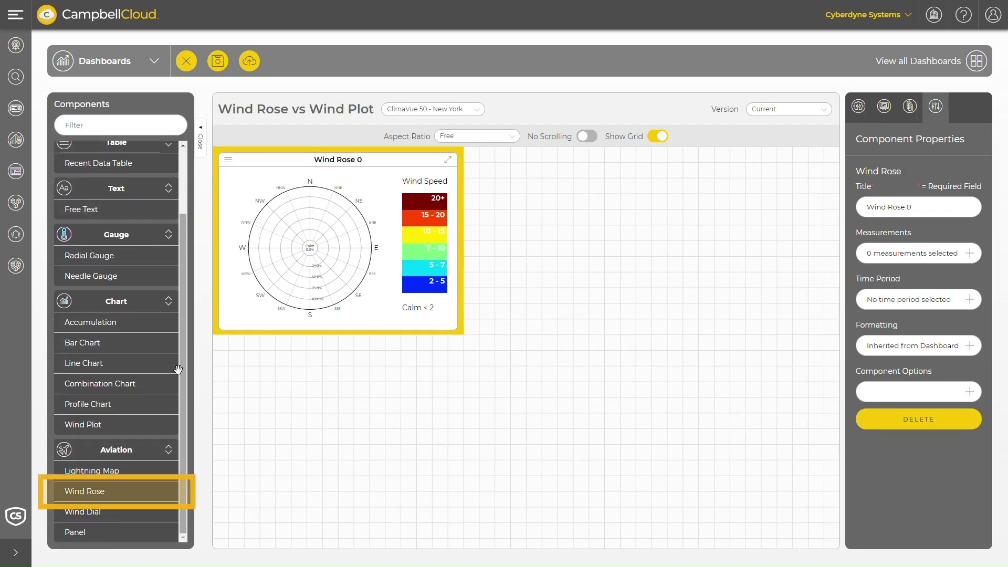
drag(115, 428, 225, 350)
drag(364, 418, 833, 539)
- Give the wind rose mean horizontal wind speed and unit vector mean wind direction classifications
click(336, 236)
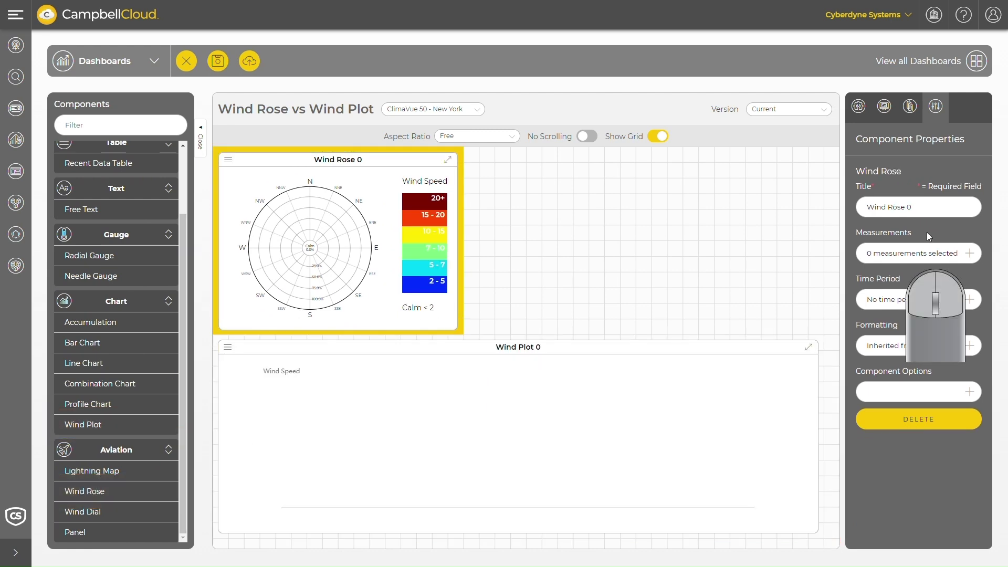
click(937, 256)
click(784, 166)
click(755, 138)
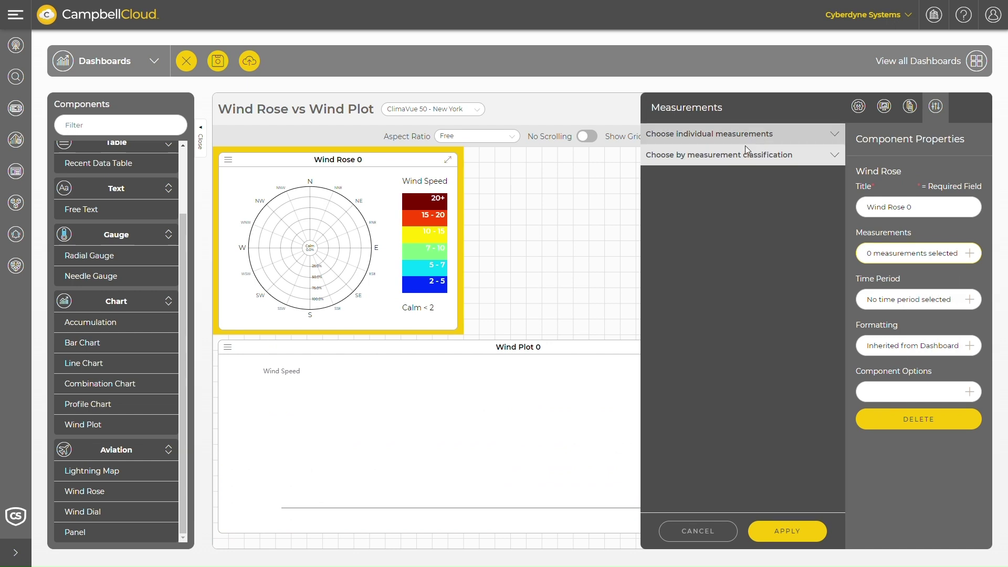
click(749, 155)
click(667, 332)
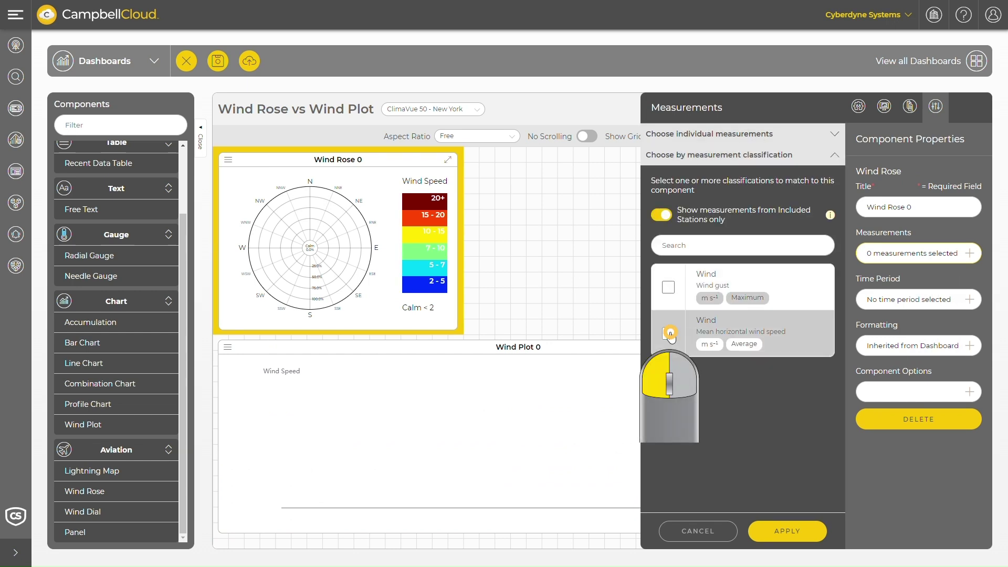
click(788, 532)
click(777, 206)
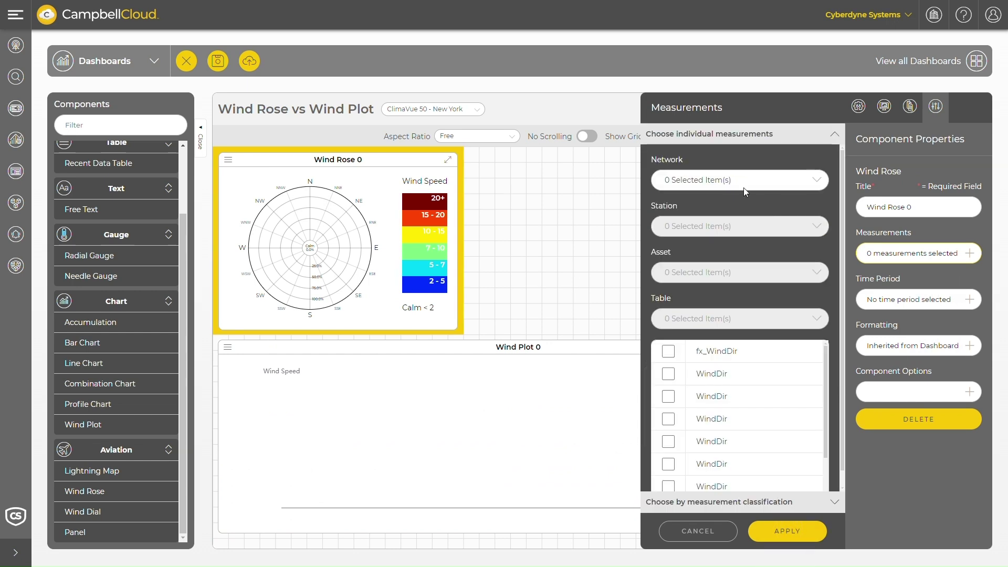
click(744, 135)
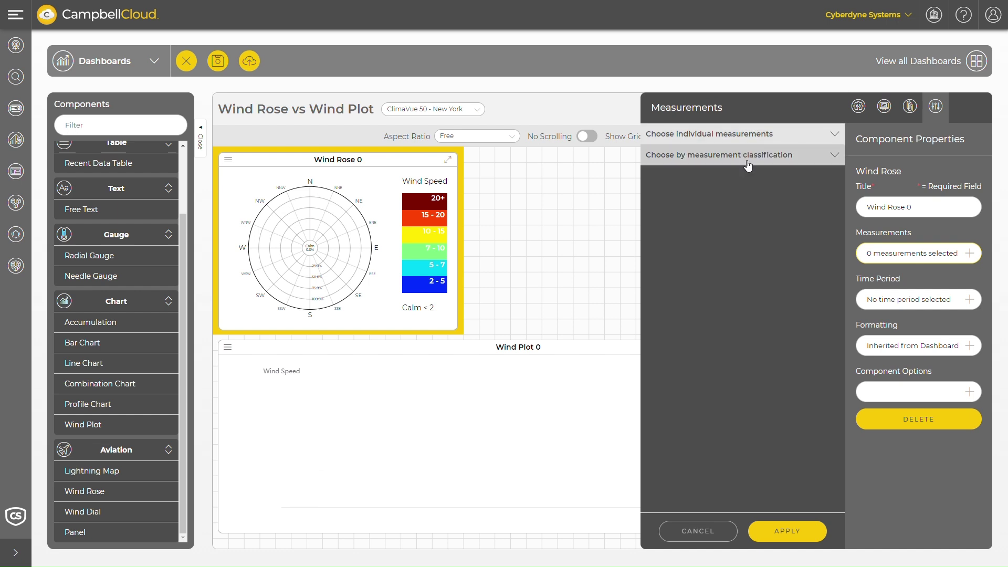
click(748, 155)
click(668, 286)
click(796, 531)
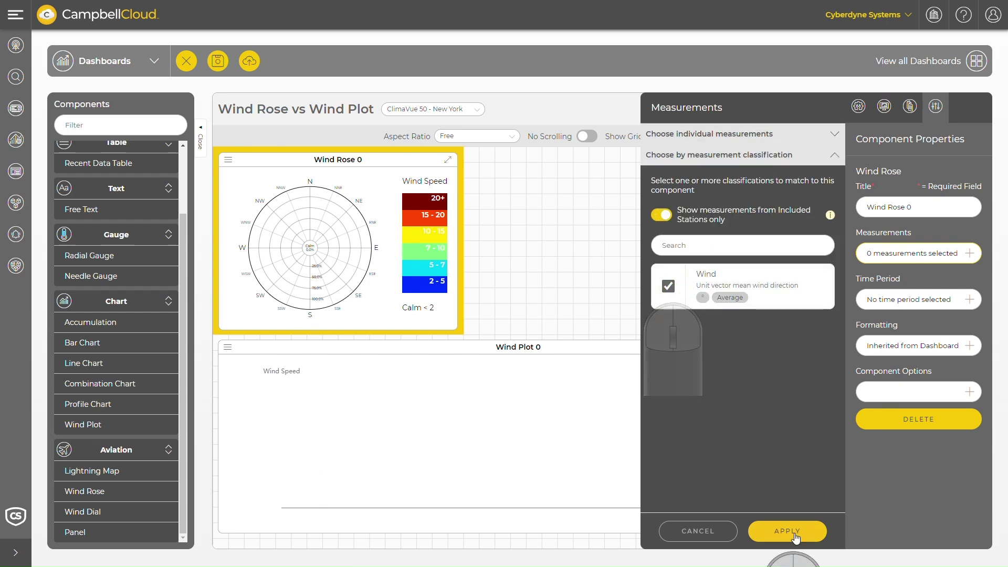
- Add a grey wind speed band with minimum 0 (0–2) to the wind rose and apply
click(956, 392)
scroll(764, 489, down, 3)
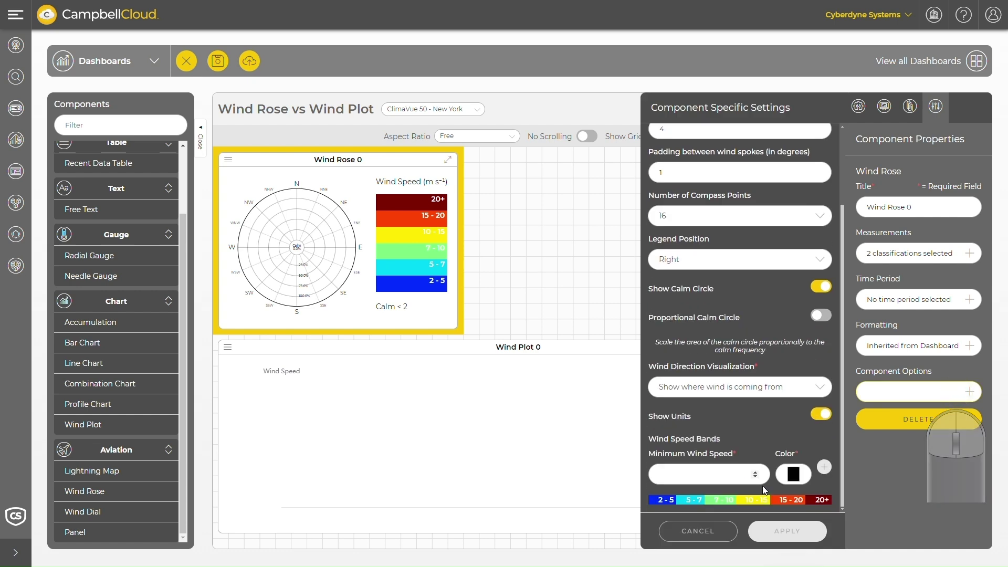
click(725, 478)
text(0)
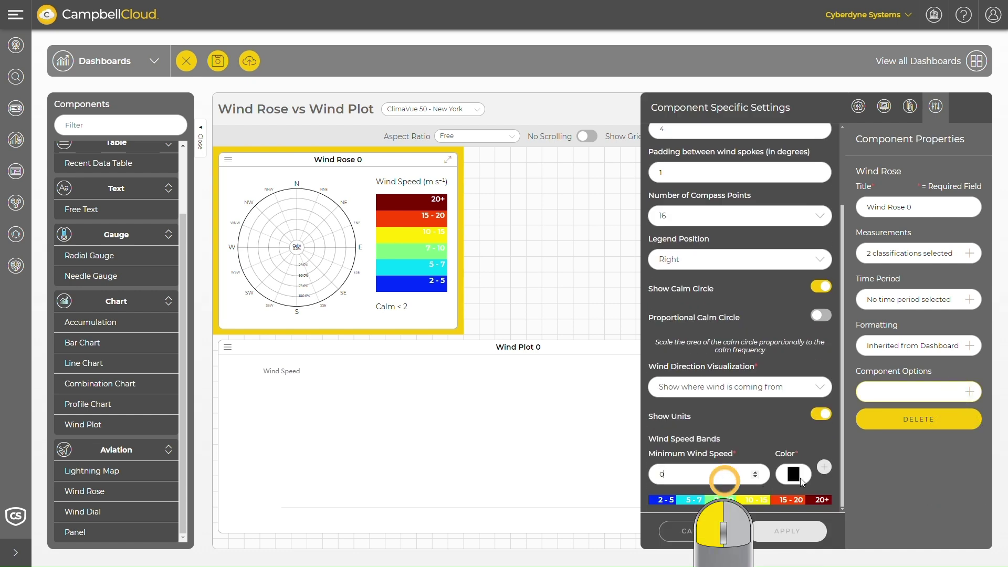
click(794, 474)
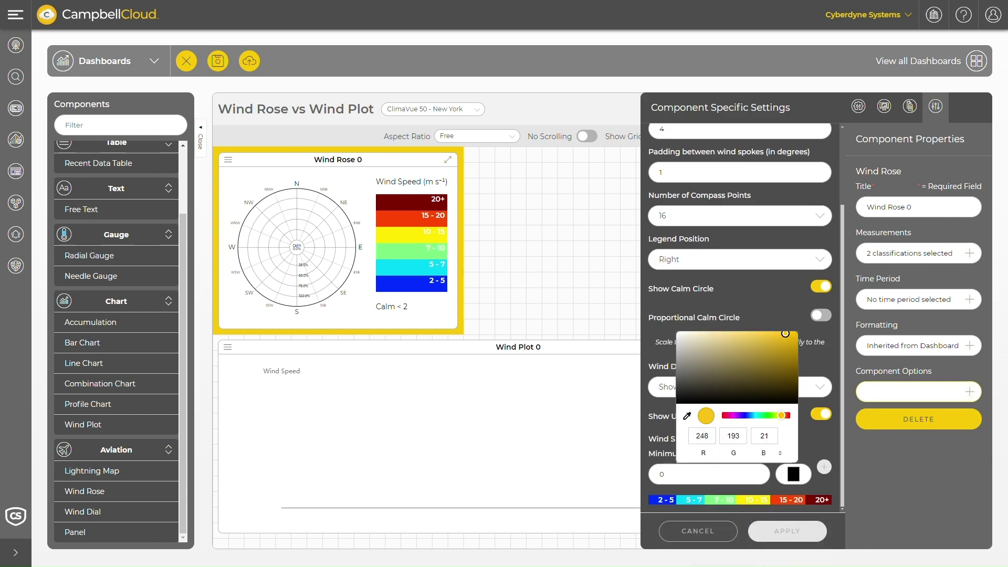
click(817, 443)
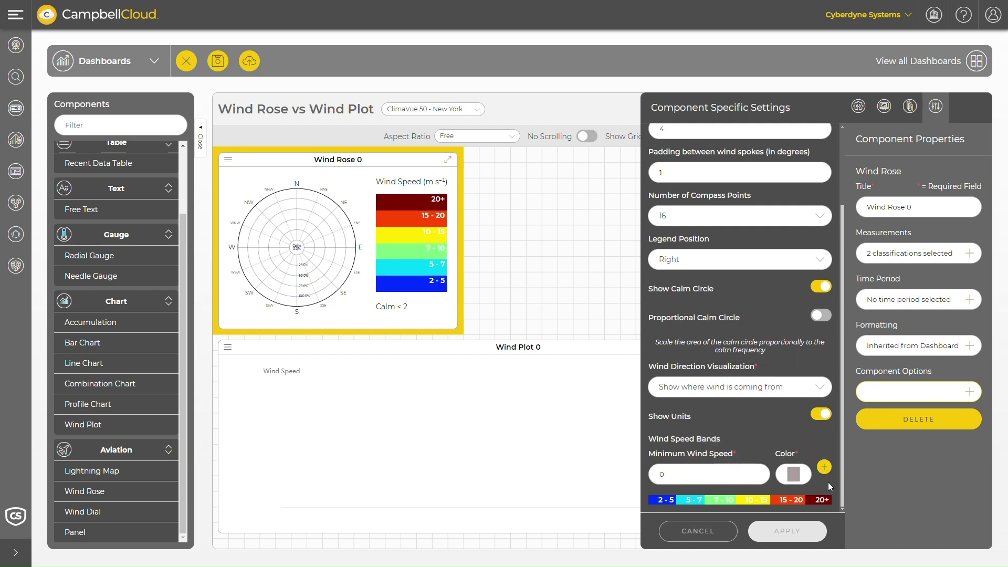
click(824, 467)
click(825, 532)
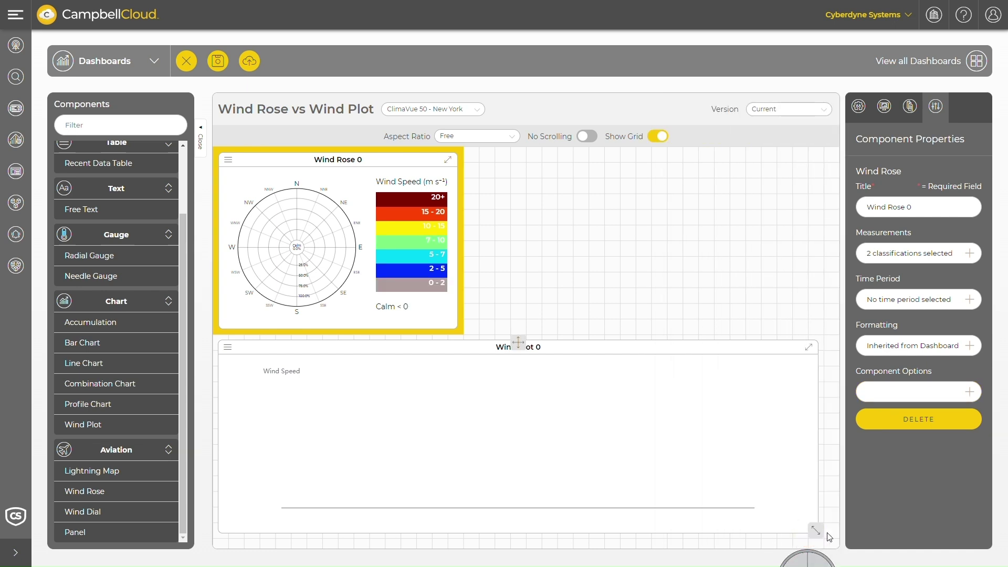
click(704, 443)
- Set Wind Plot 0 to mean horizontal wind speed and unit vector mean wind direction classifications
click(916, 259)
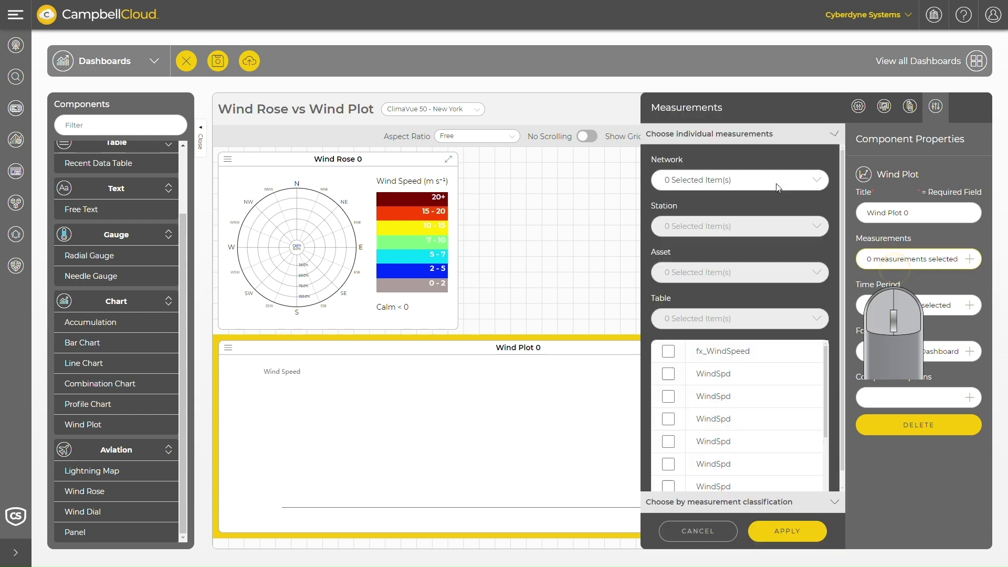
click(731, 135)
click(733, 155)
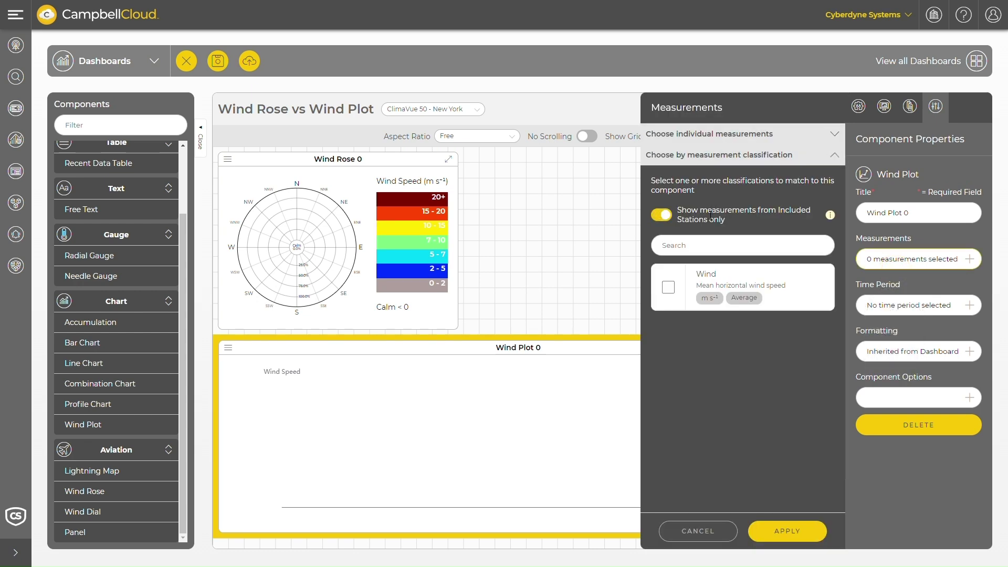
click(672, 288)
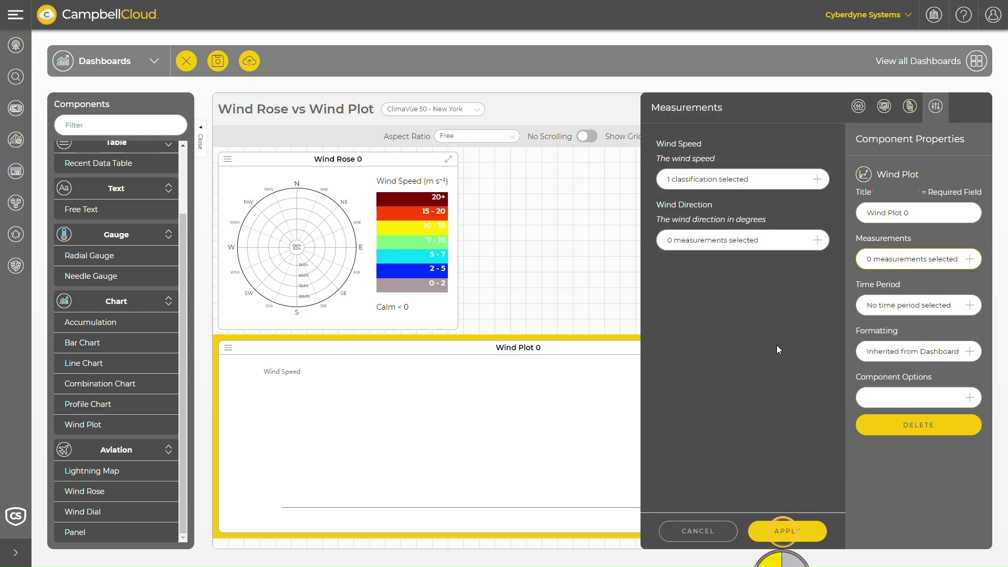
click(731, 135)
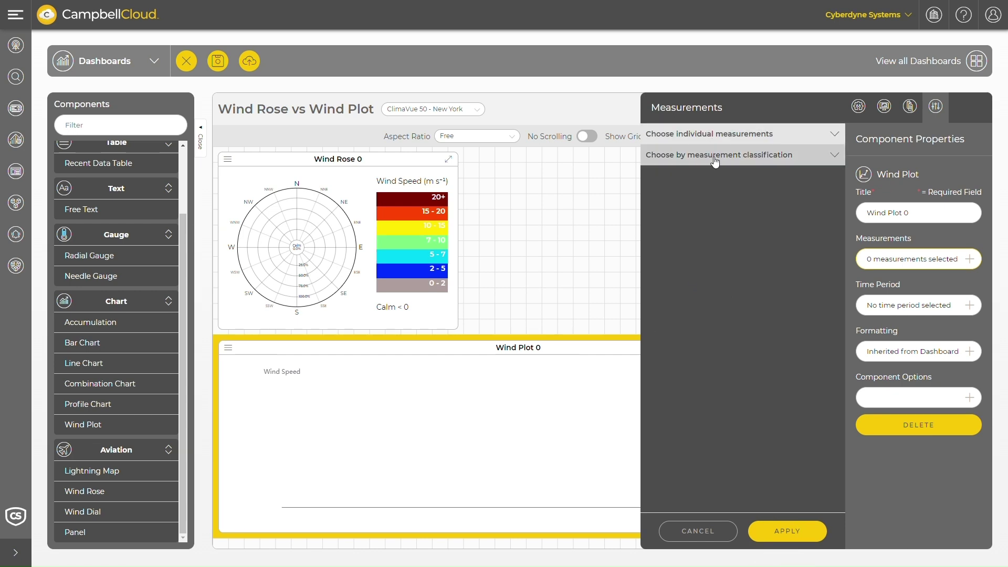
click(715, 154)
click(670, 288)
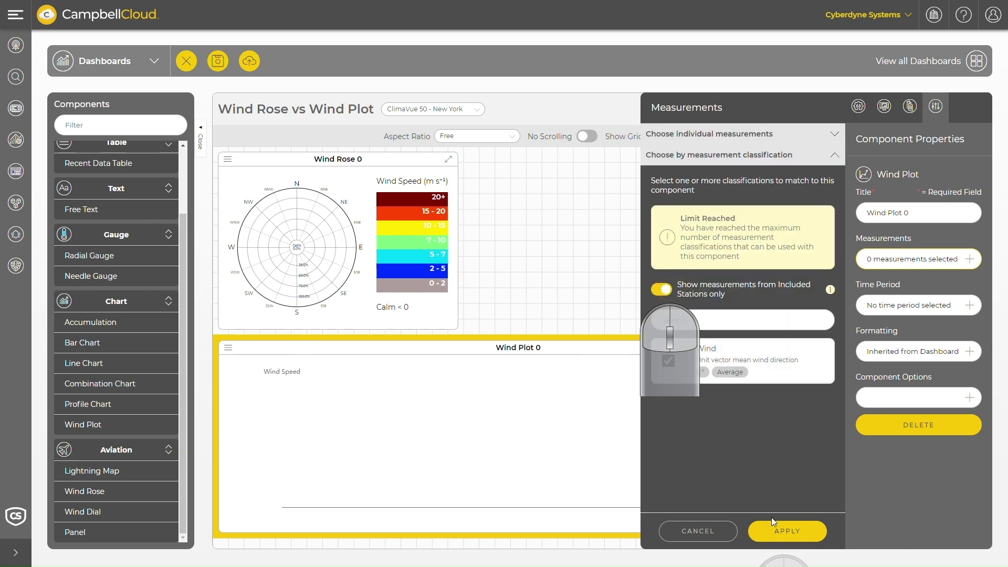
click(784, 531)
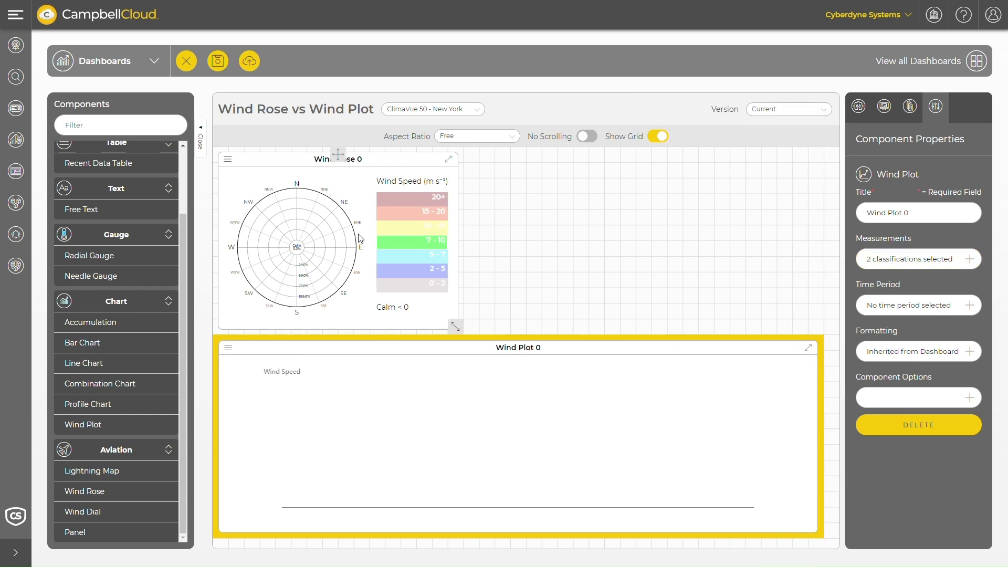
click(367, 262)
- Set the wind rose's time period to the last 6 hours
click(937, 299)
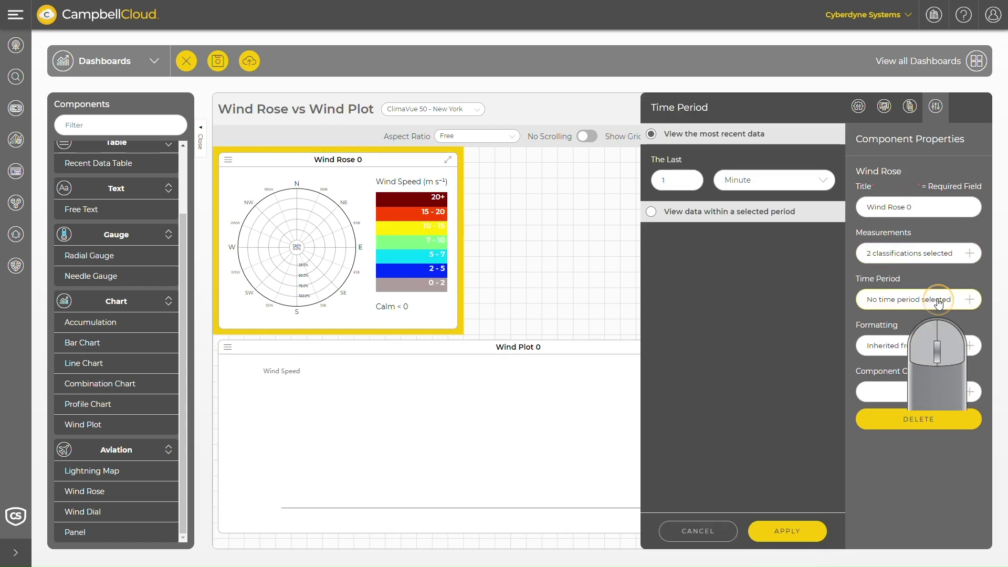
double_click(666, 184)
text(6)
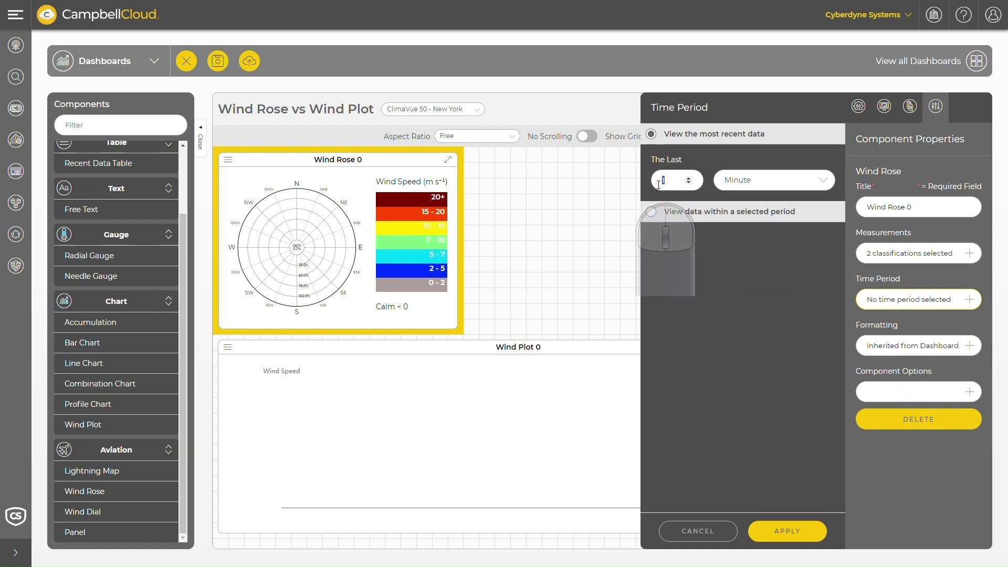
click(771, 182)
click(766, 227)
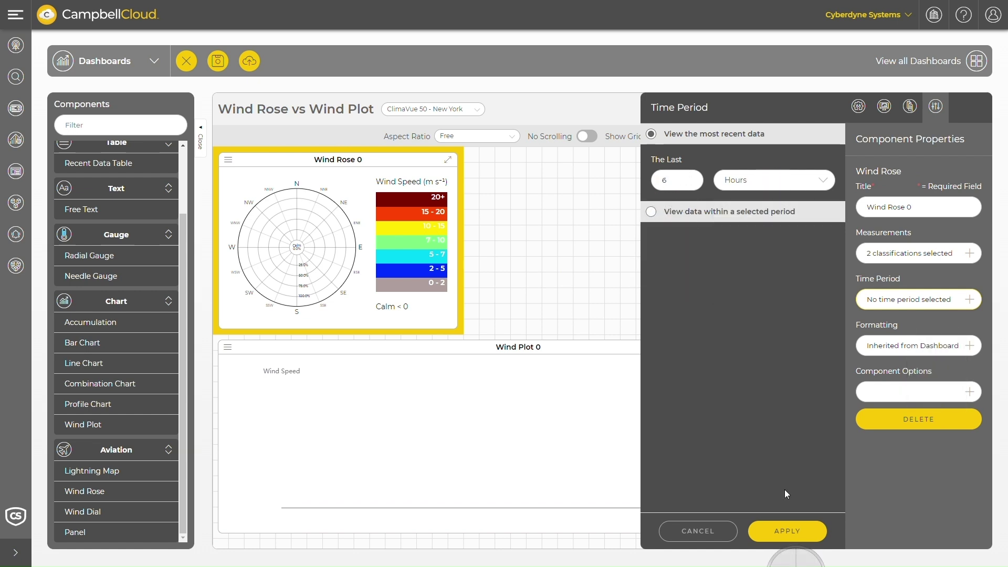
click(787, 530)
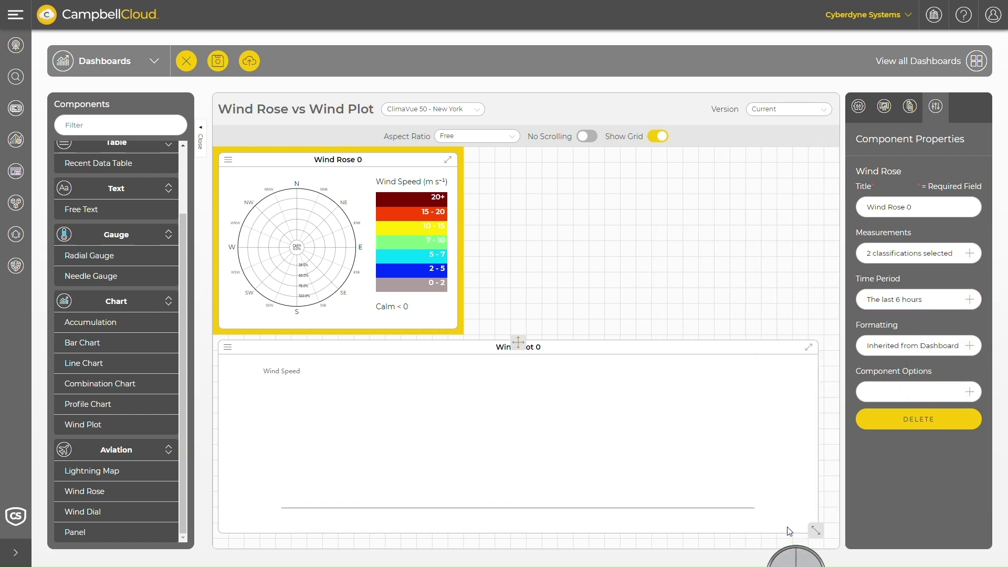
- Set the wind plot's time period to the last 6 hours as well
click(611, 424)
click(933, 305)
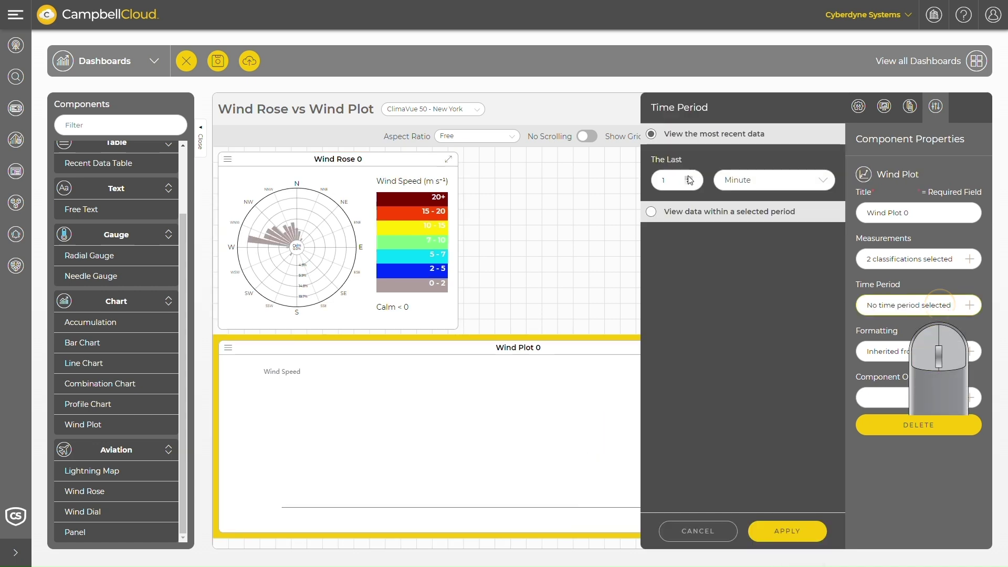
text(6)
click(771, 180)
click(747, 228)
click(782, 531)
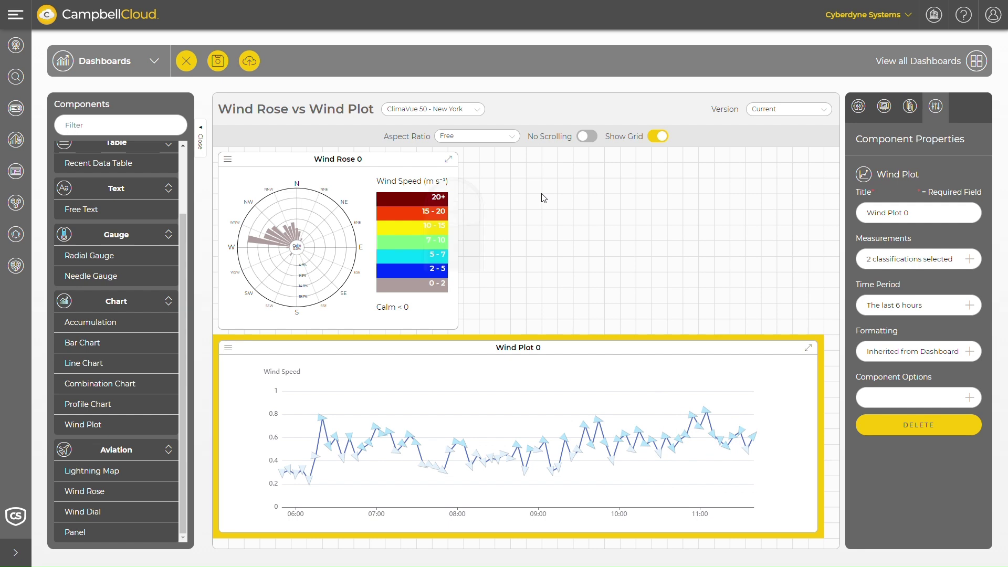
click(448, 159)
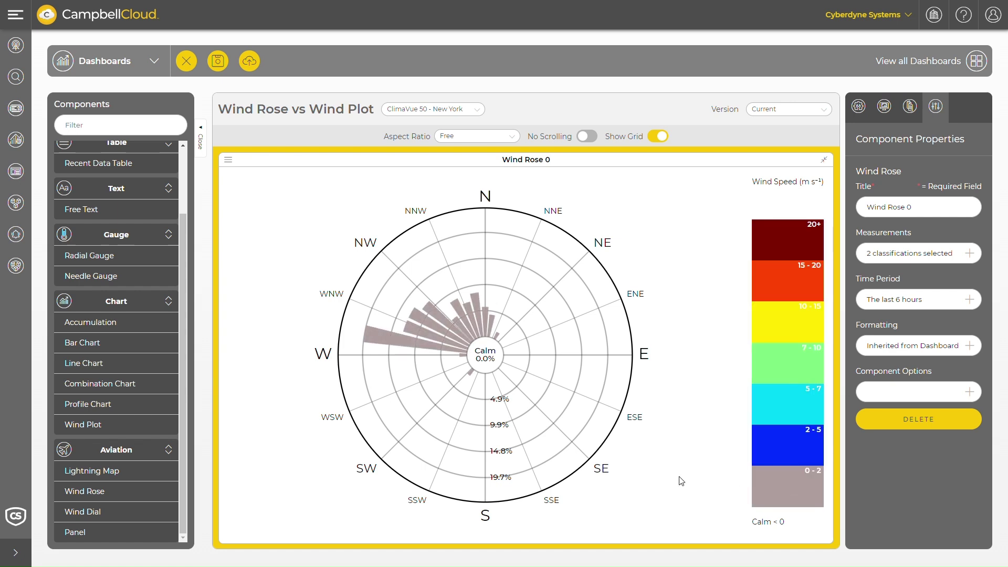
- Open the wind rose's component-specific settings
click(969, 391)
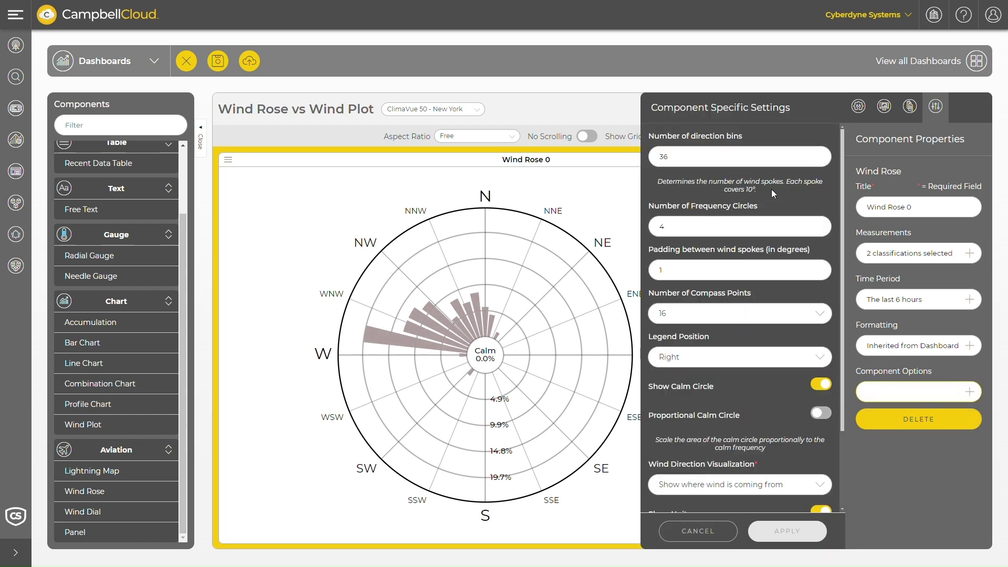
click(703, 157)
scroll(783, 356, down, 3)
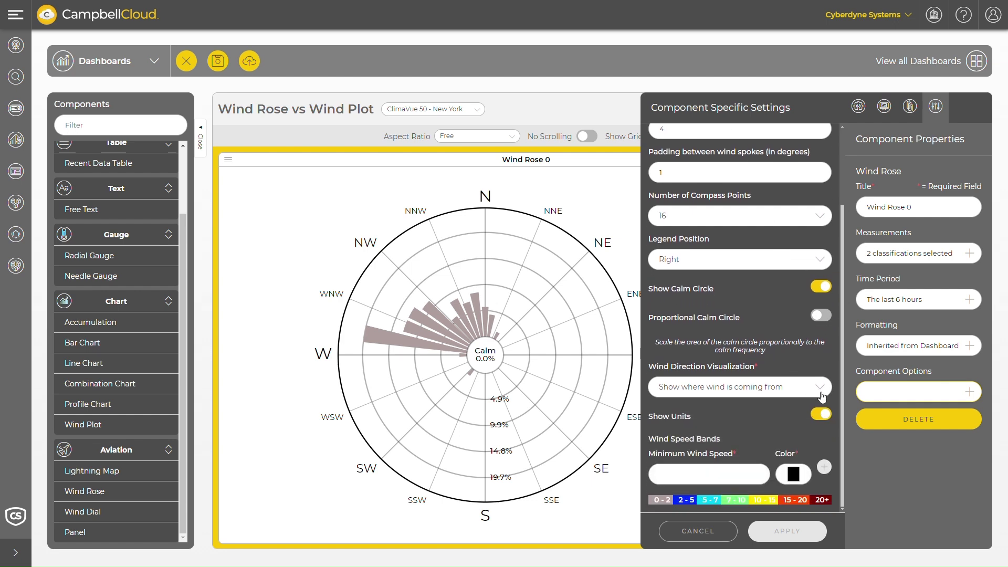
click(822, 392)
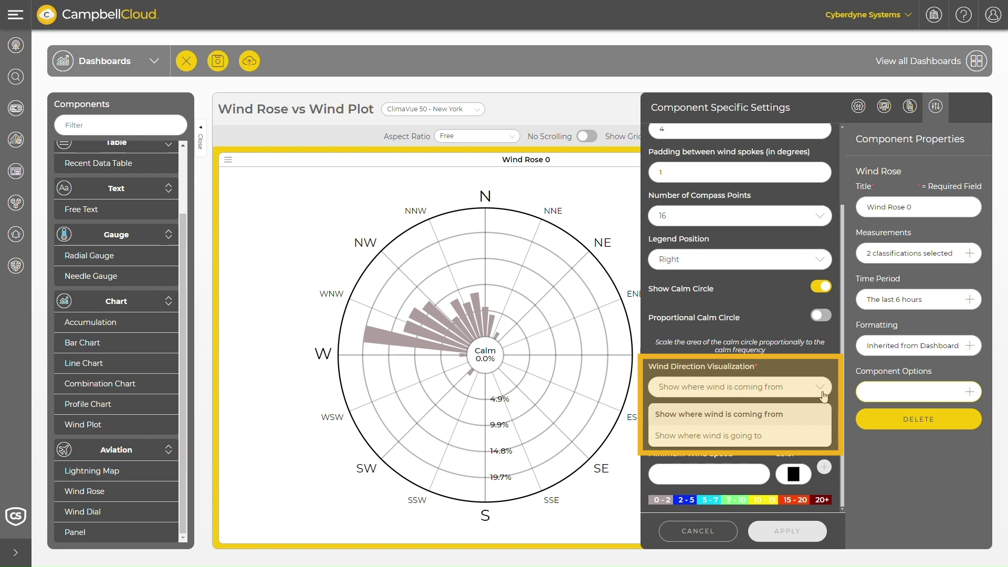
click(808, 413)
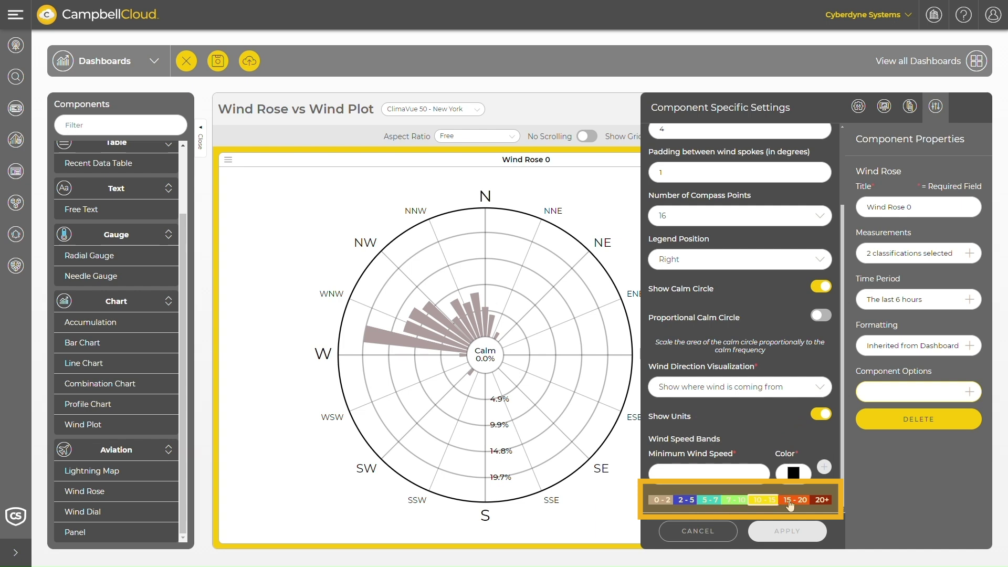
click(707, 534)
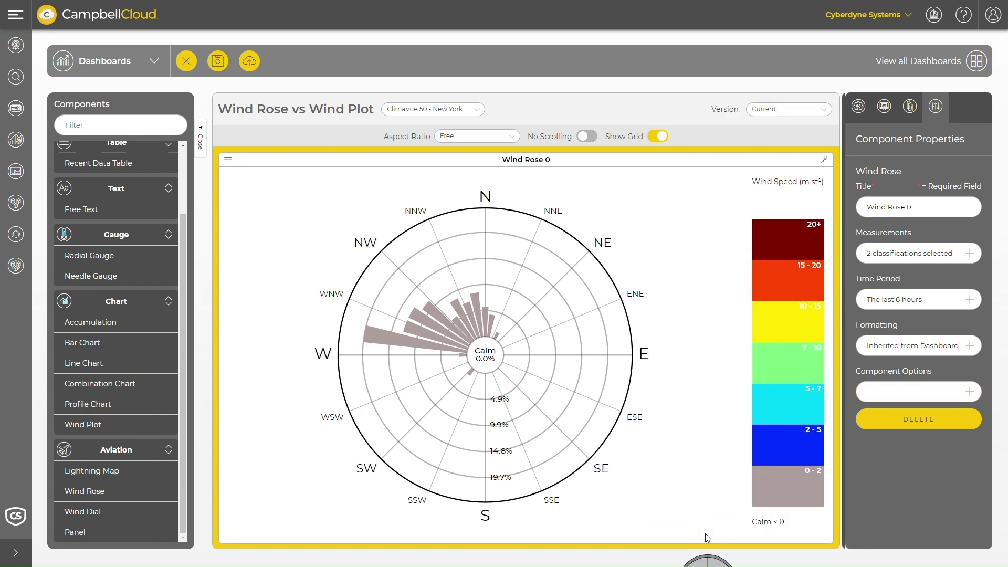
click(827, 161)
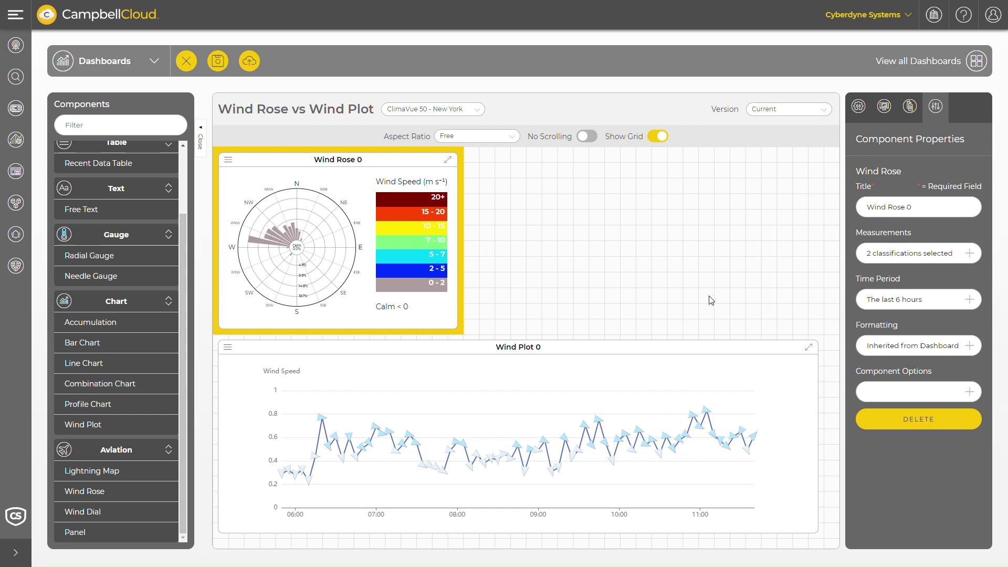
- Expand Wind Plot 0 so it fills the whole dashboard canvas
click(813, 349)
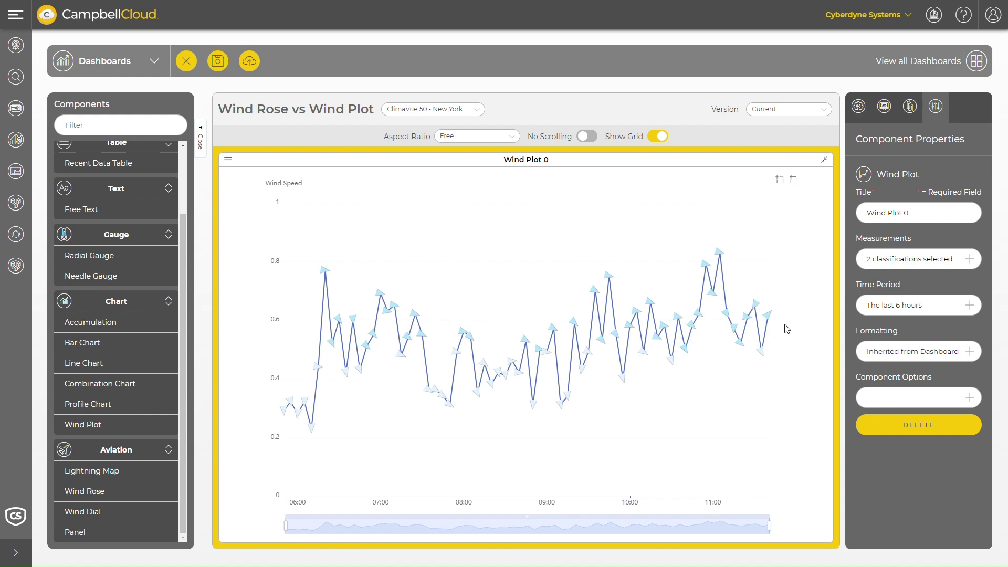
- Zoom the wind plot to 06:00–09:48, then 09:00–10:55, and restore its tile size
drag(769, 525, 790, 536)
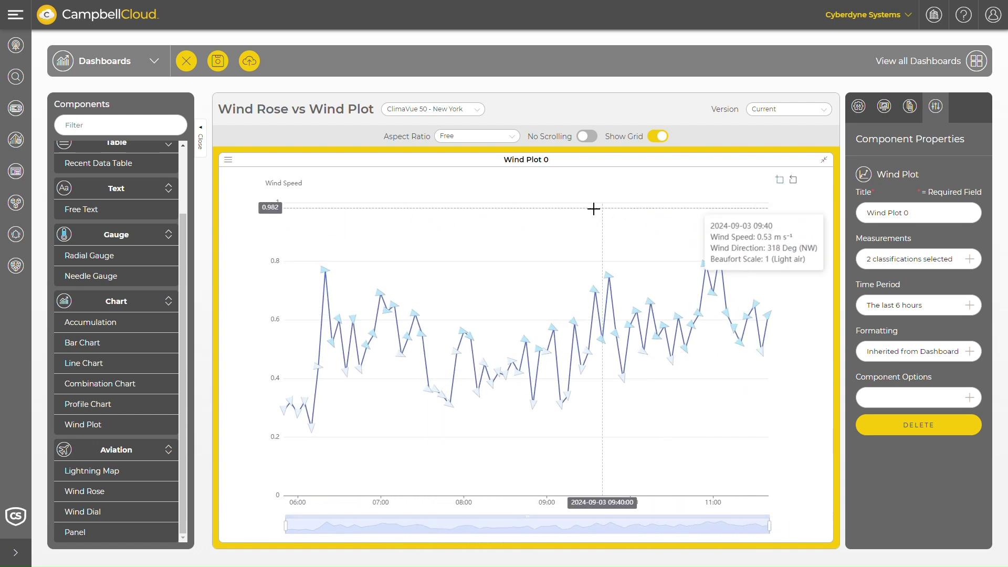
mouse_move(621, 288)
drag(542, 273, 726, 456)
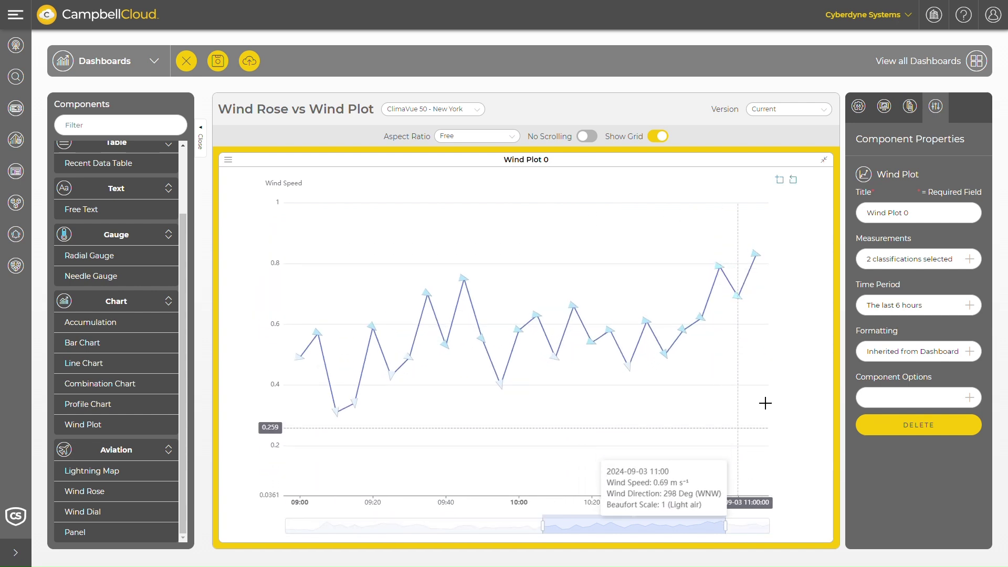
click(824, 160)
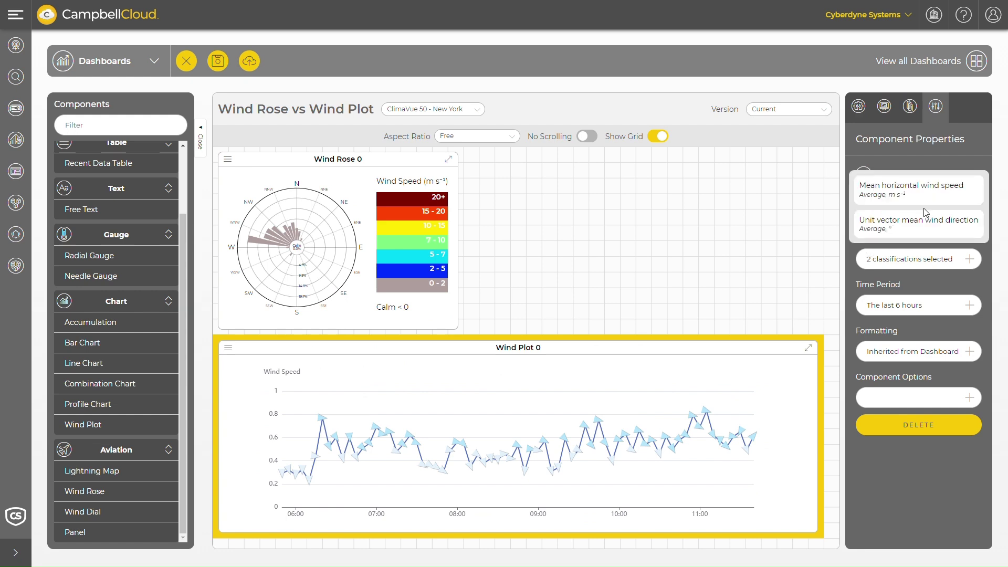
- Retitle the wind plot and wind rose 'Wind - Last 6 Hours' and save
drag(913, 212, 841, 214)
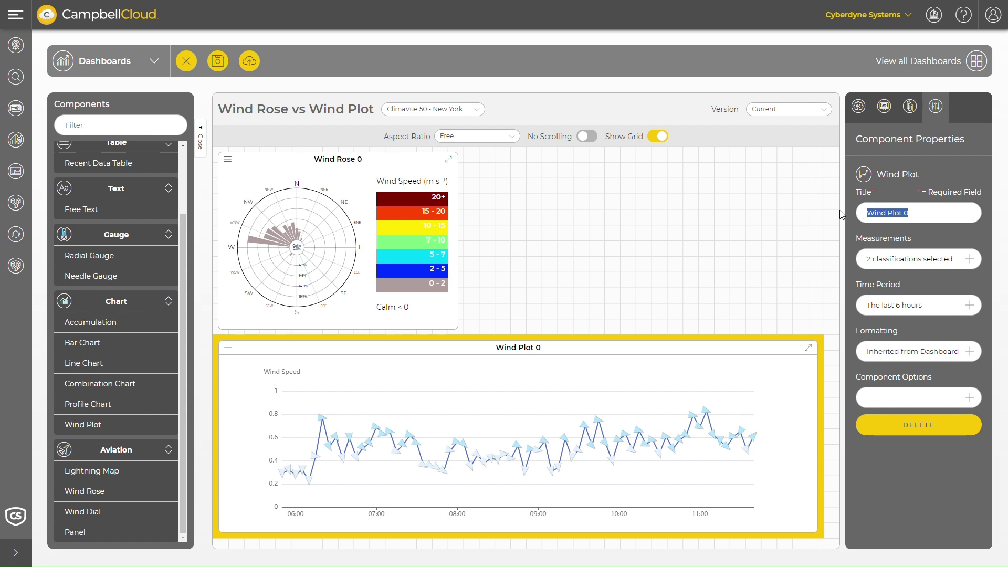
text(Wind - )
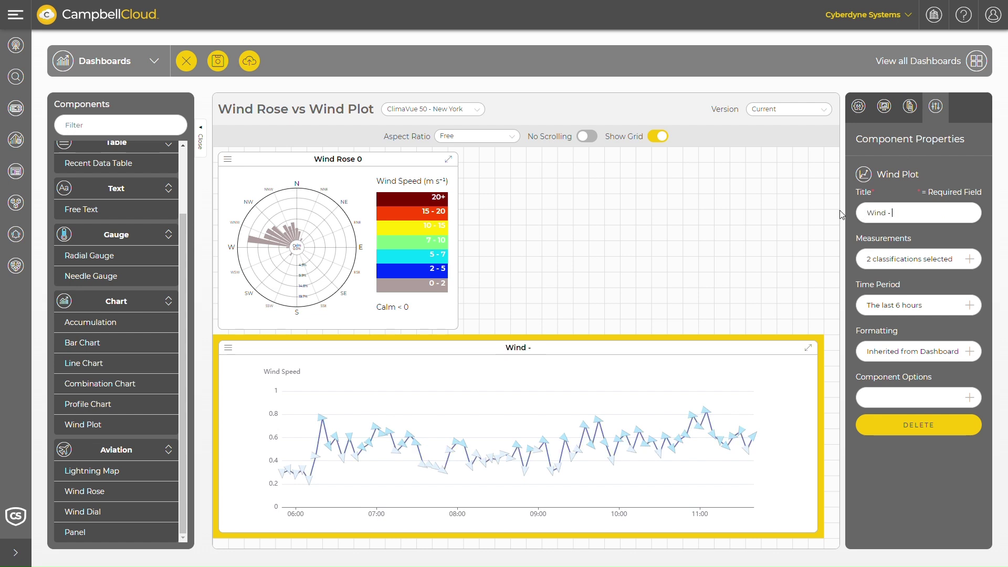
text(Last 6 Hours)
click(351, 182)
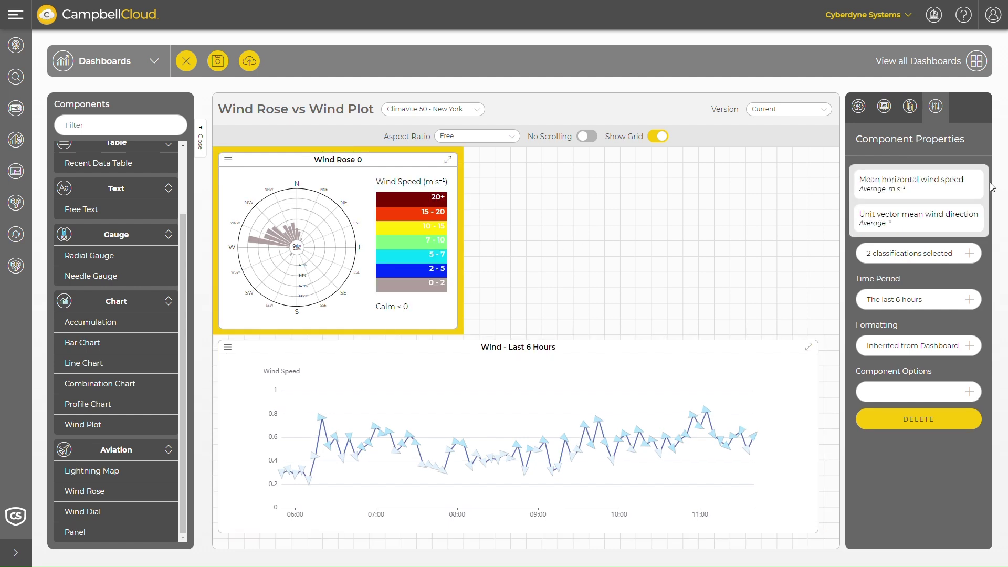
drag(939, 213, 832, 214)
text(Wind)
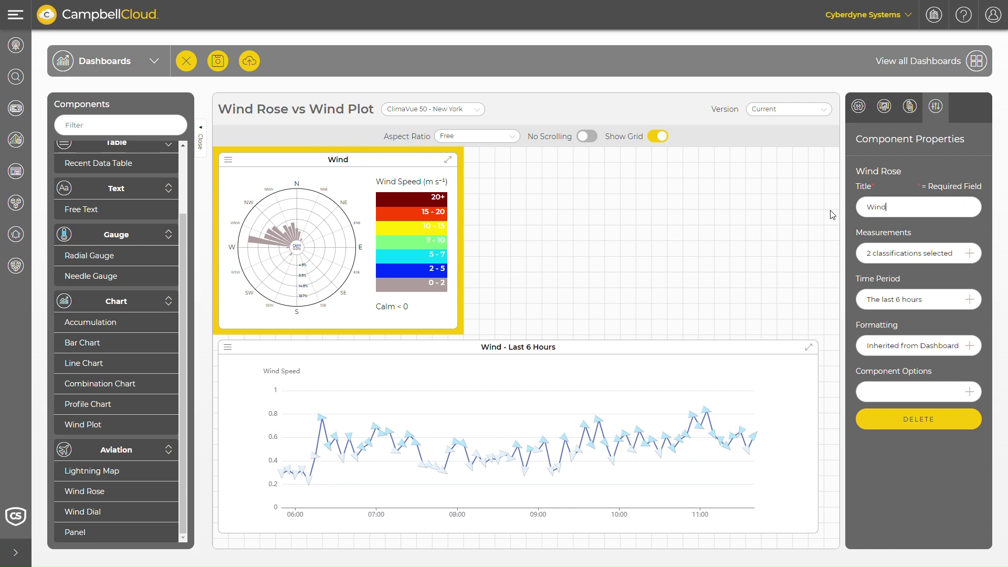
text( Last)
text( 6 Hours)
text( -)
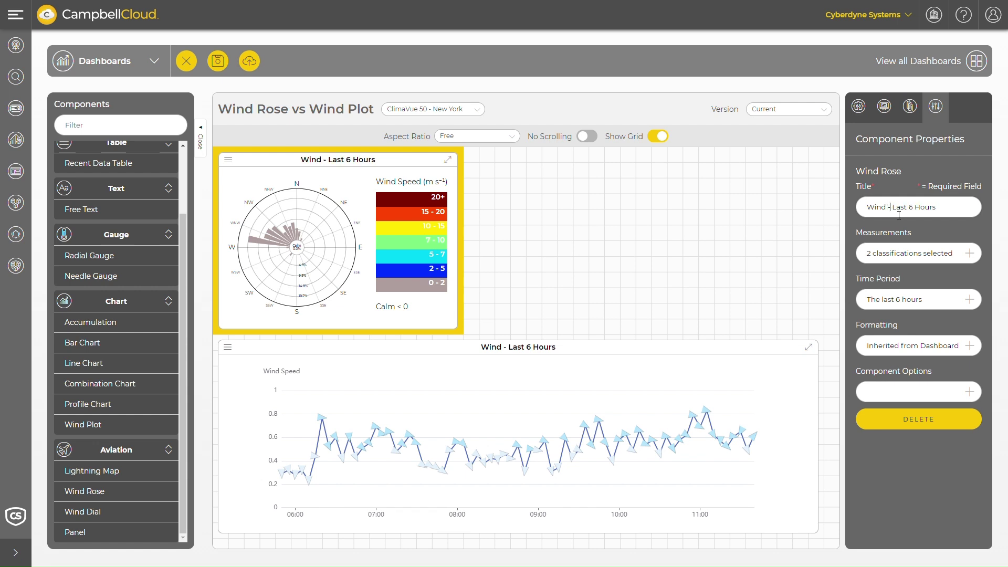
key(ctrl+s)
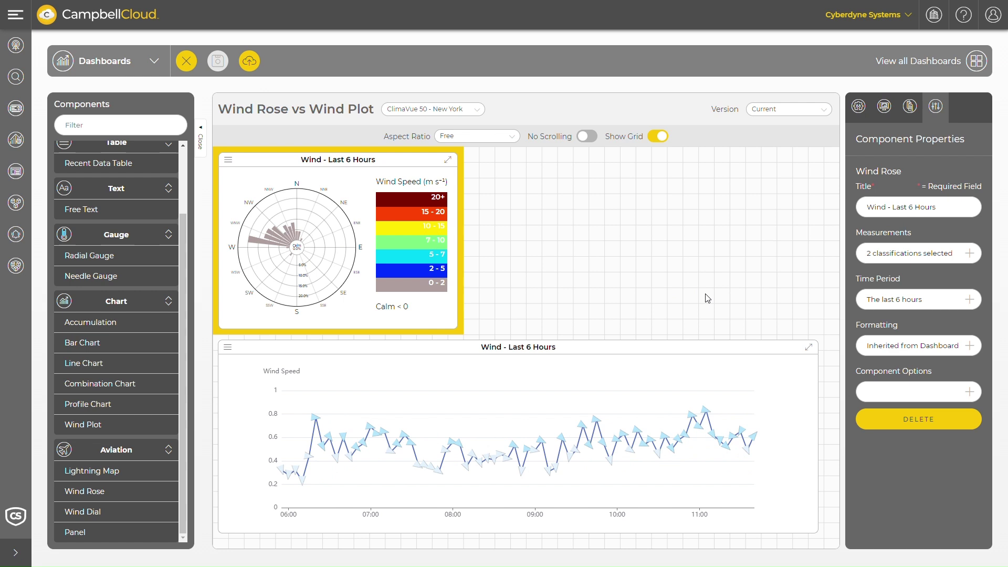
- Enable the wind plot's threshold line at 0.8 and save the dashboard
click(955, 392)
click(659, 383)
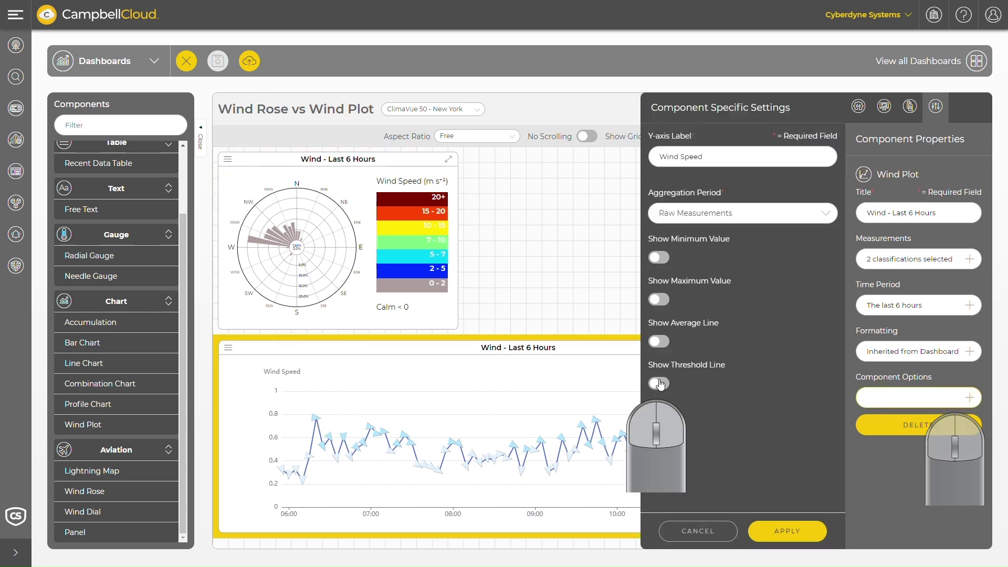
click(701, 431)
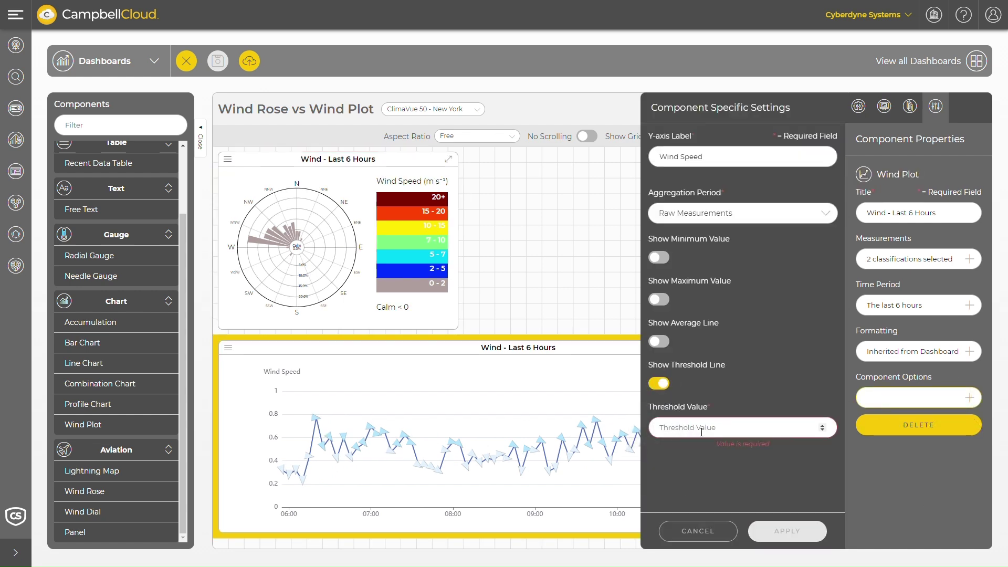
text(0.8)
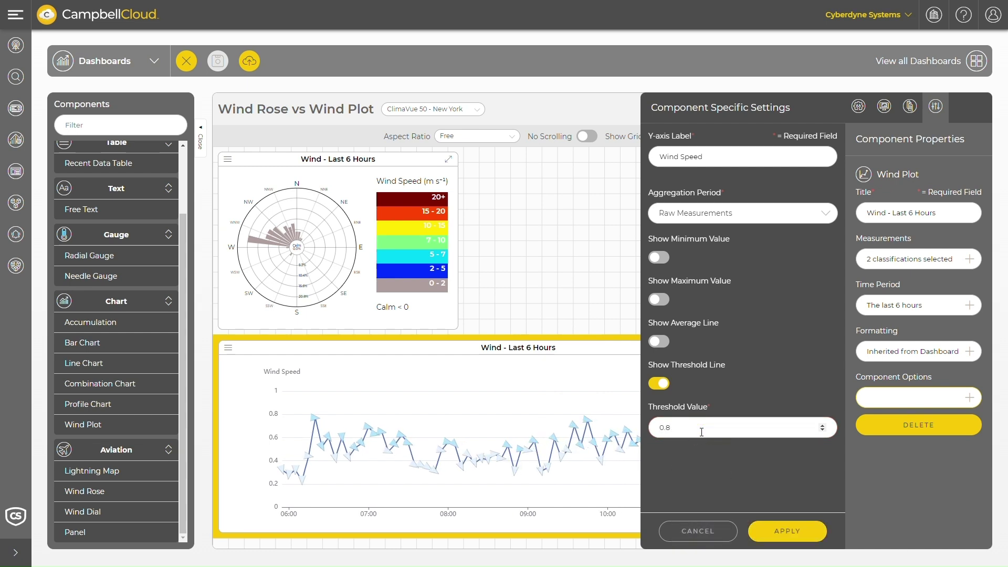
click(796, 533)
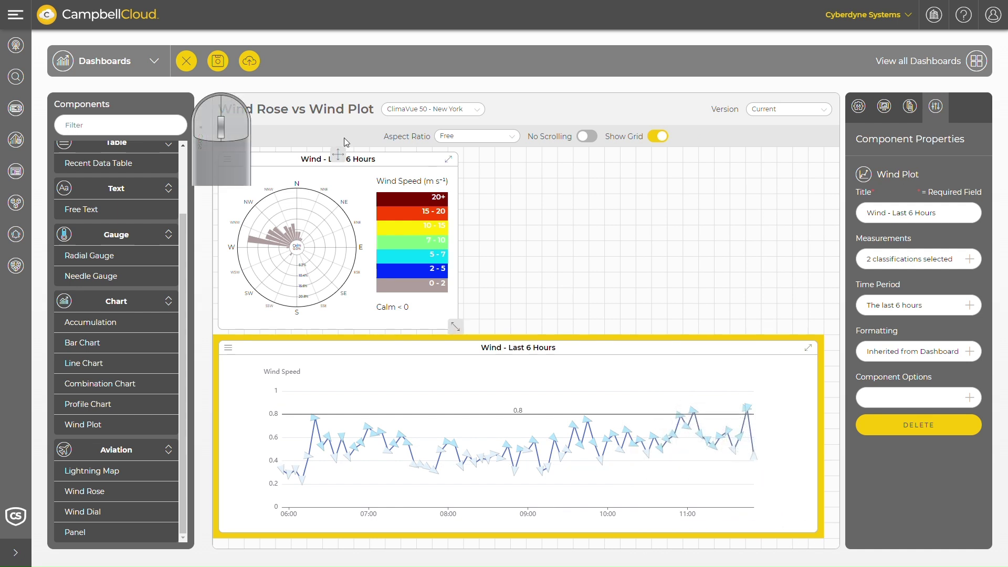
click(224, 67)
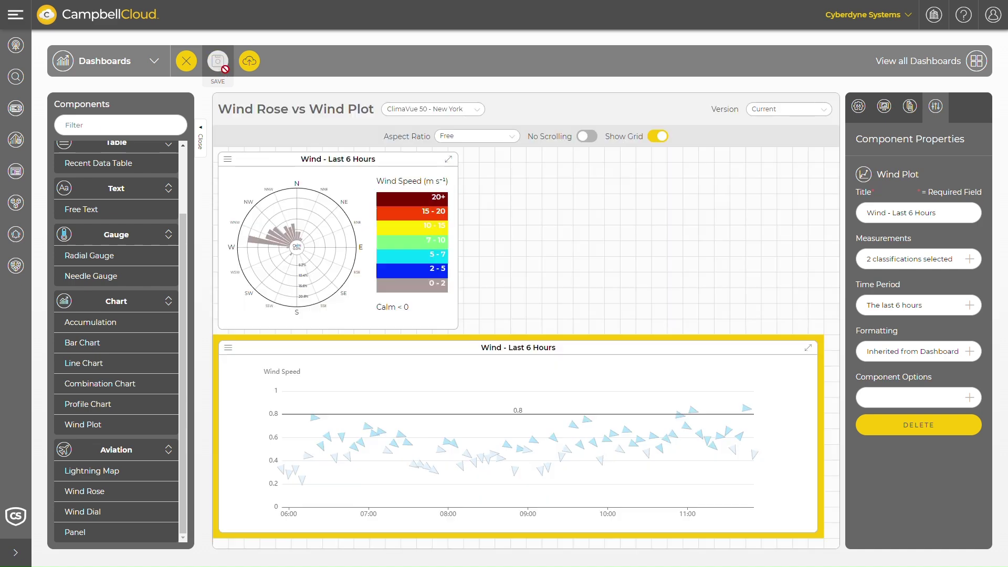